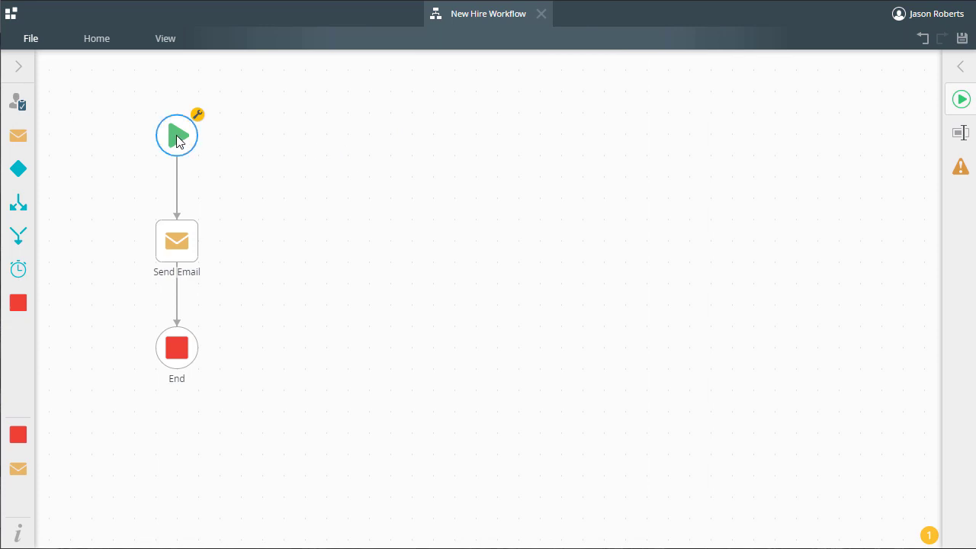
- Add a SmartForm start event and choose New Hire Form from K2 Learning > Simple New Hire > Forms
click(956, 69)
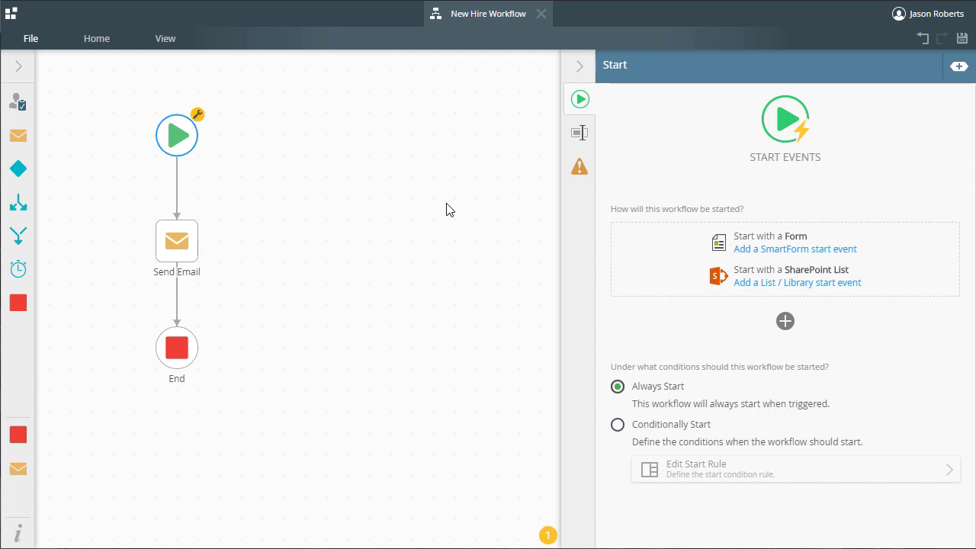
click(790, 247)
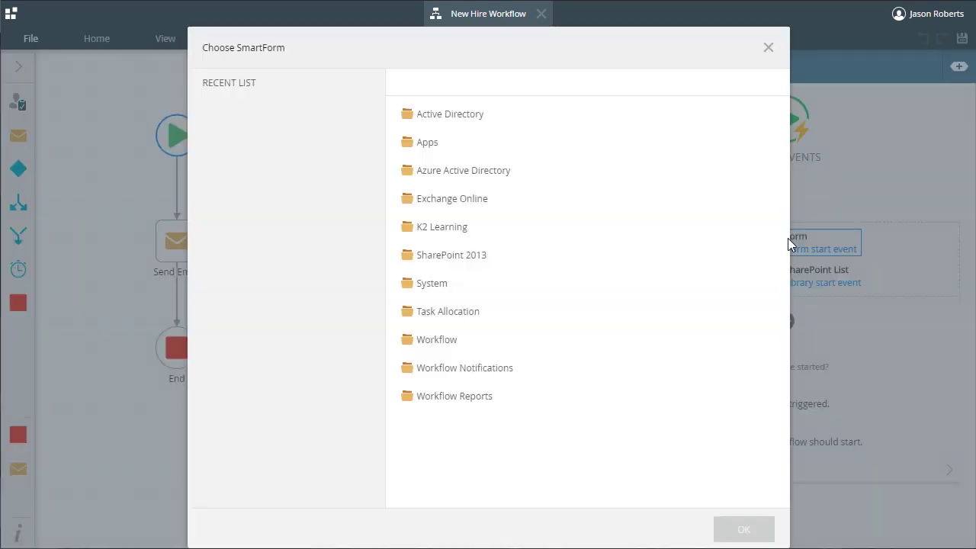
double_click(451, 232)
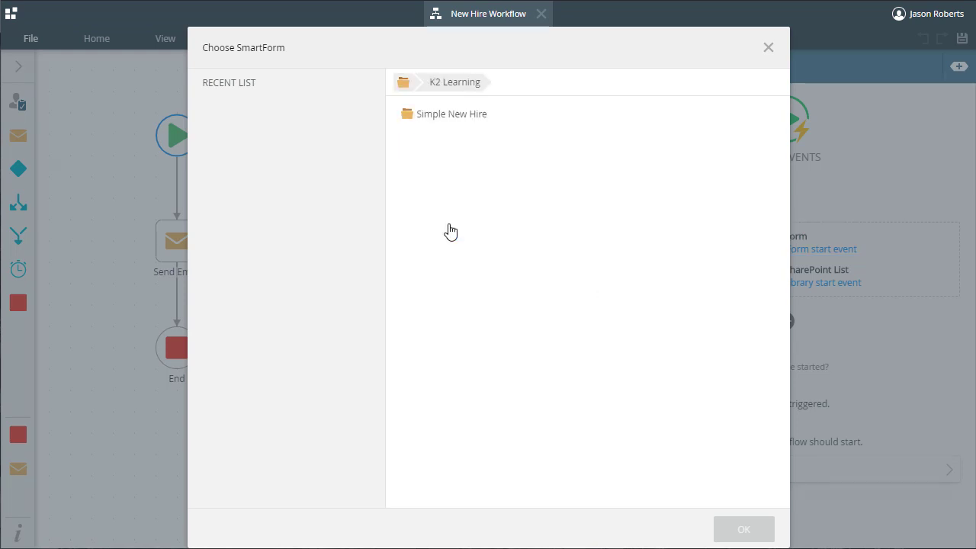
double_click(461, 116)
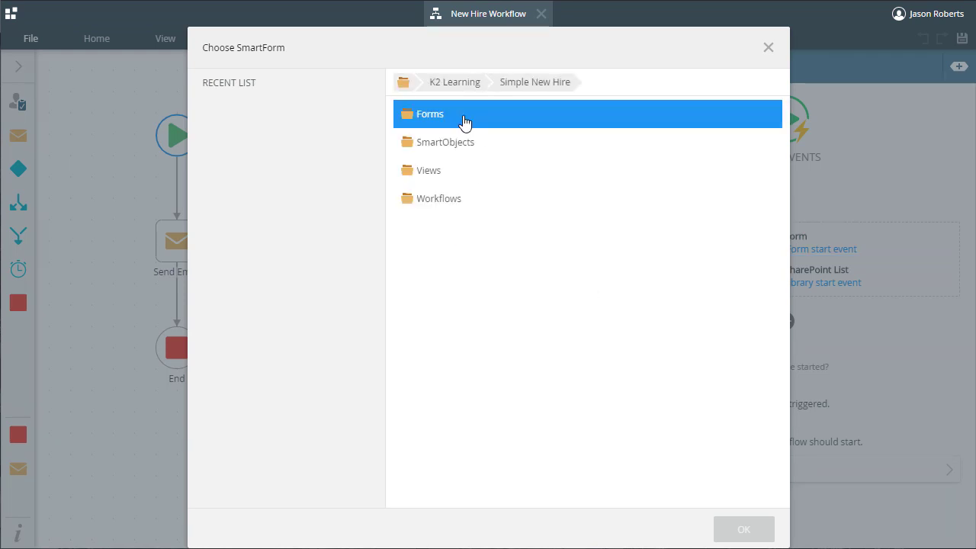
double_click(465, 122)
click(448, 176)
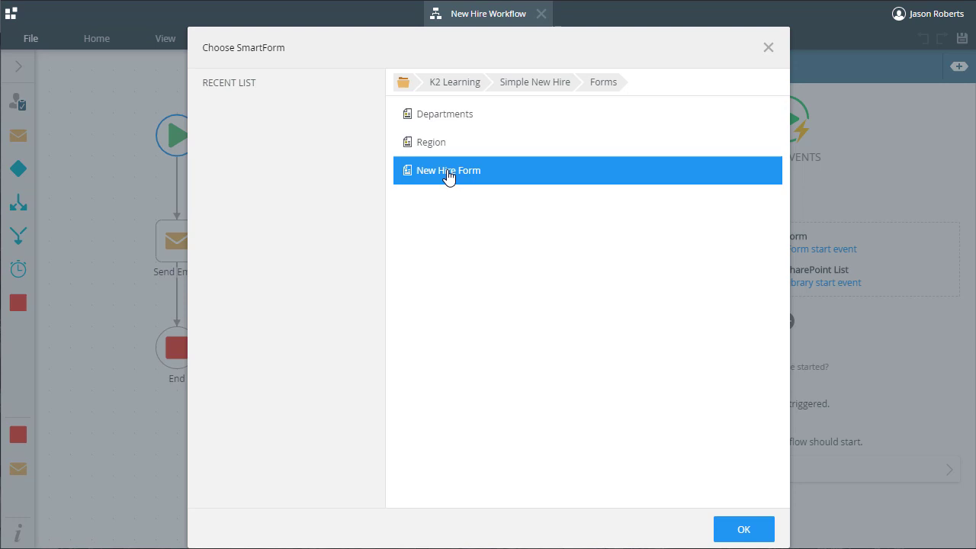
- Confirm New Hire Form as the start form, listing New Hire Employee, Region and Department references
click(736, 532)
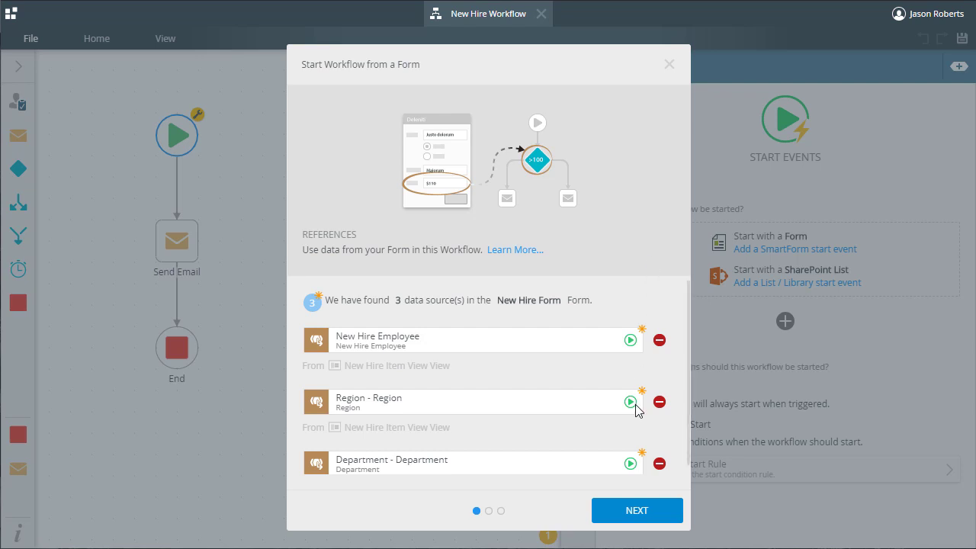
- Accept the three references and choose 'Help me configure it' for the start rule
click(636, 515)
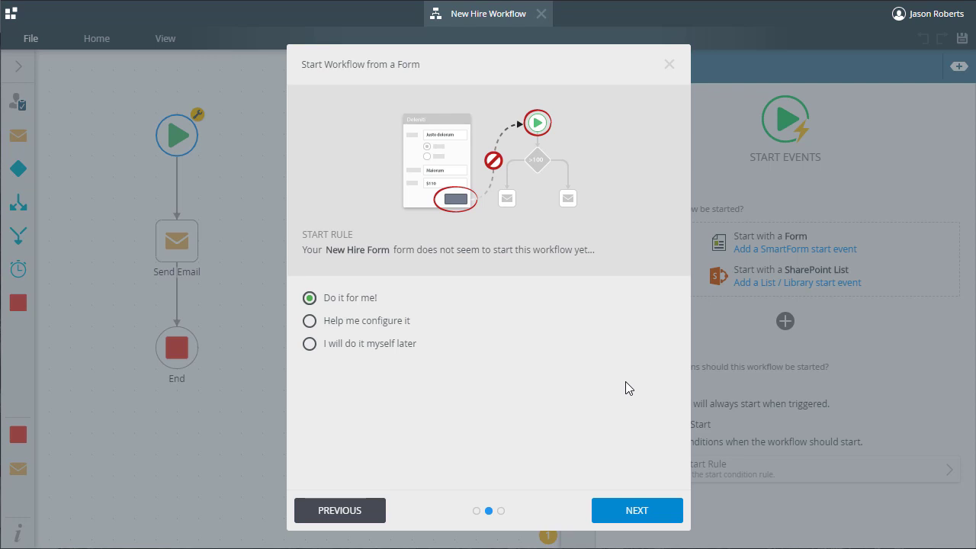
click(310, 320)
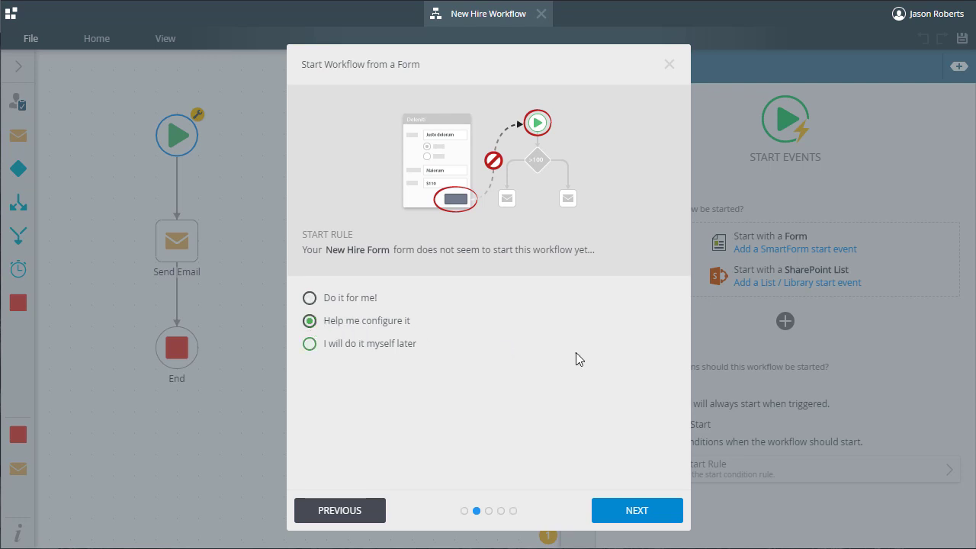
click(615, 514)
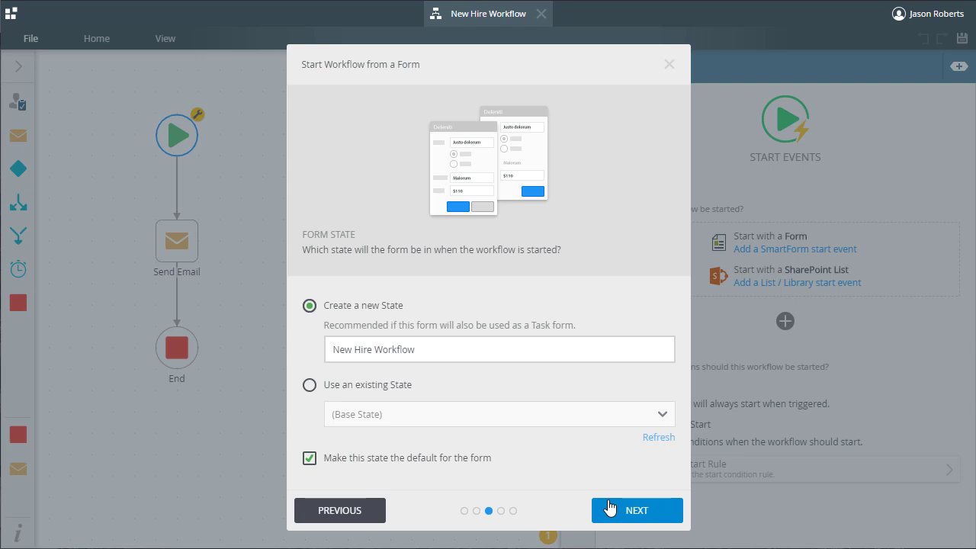
- Accept the new New Hire Workflow form state and pick When Save Button is Clicked as the trigger rule
click(610, 508)
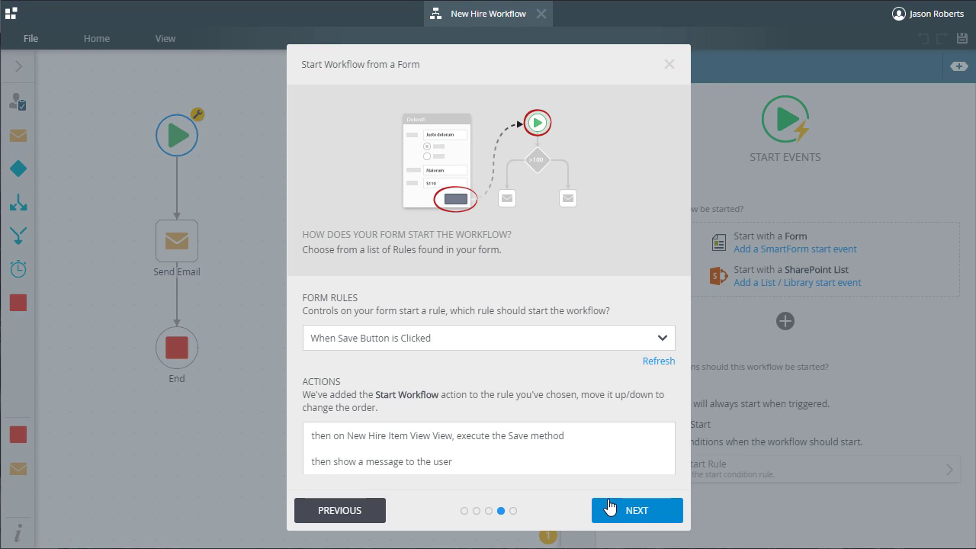
click(664, 341)
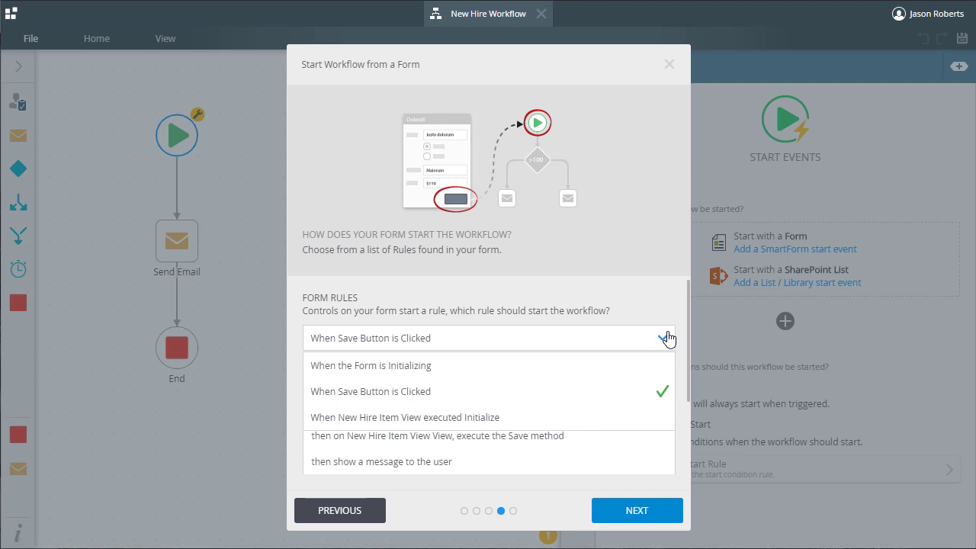
click(440, 395)
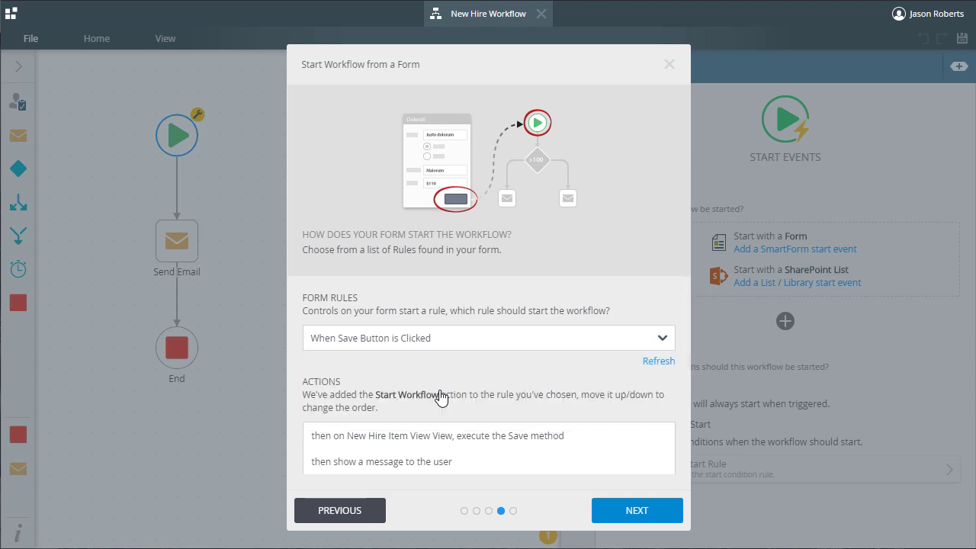
- Move the start New Hire Workflow action above the show-a-message action, right after Save
scroll(481, 390, down, 1)
scroll(482, 389, down, 1)
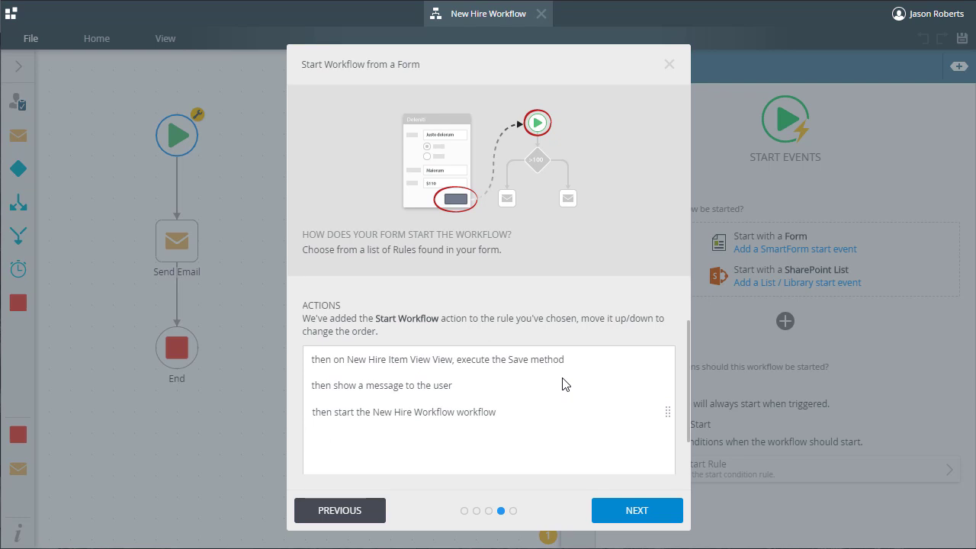
click(667, 414)
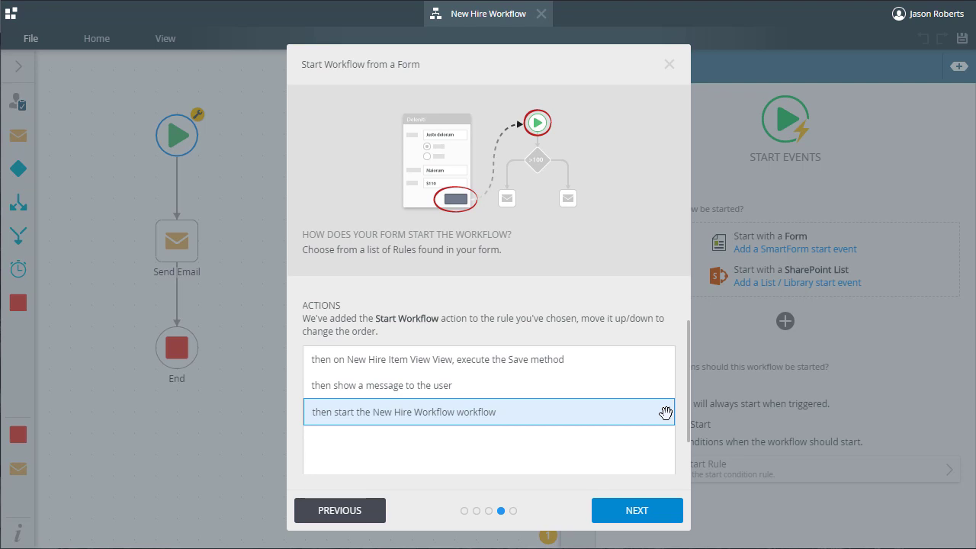
drag(666, 413, 670, 386)
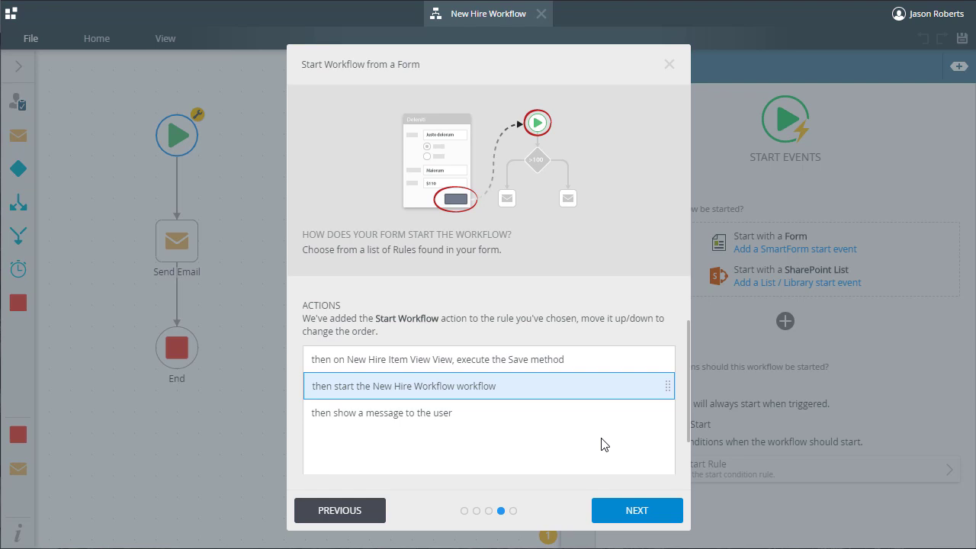
- Review the summary, save and finish the wizard, and dismiss the completion message
click(610, 512)
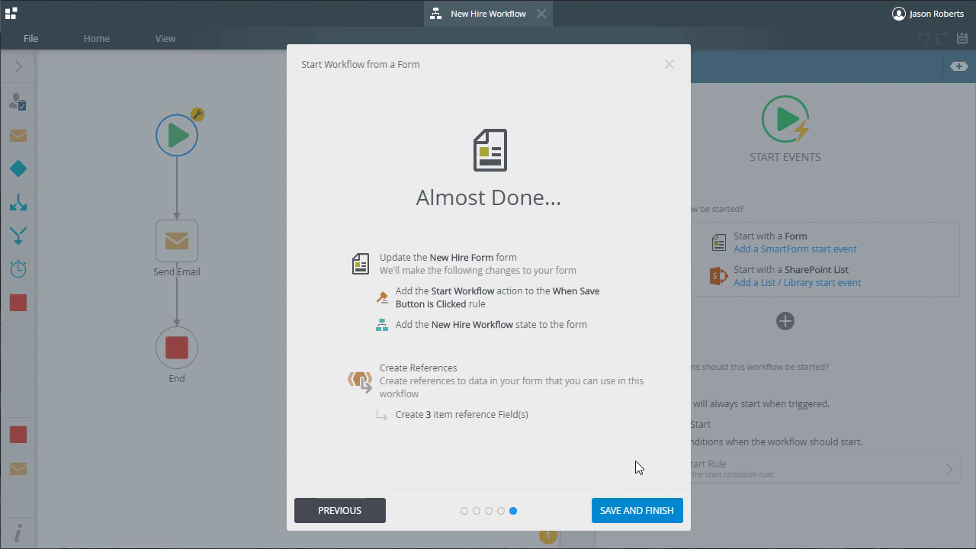
click(642, 511)
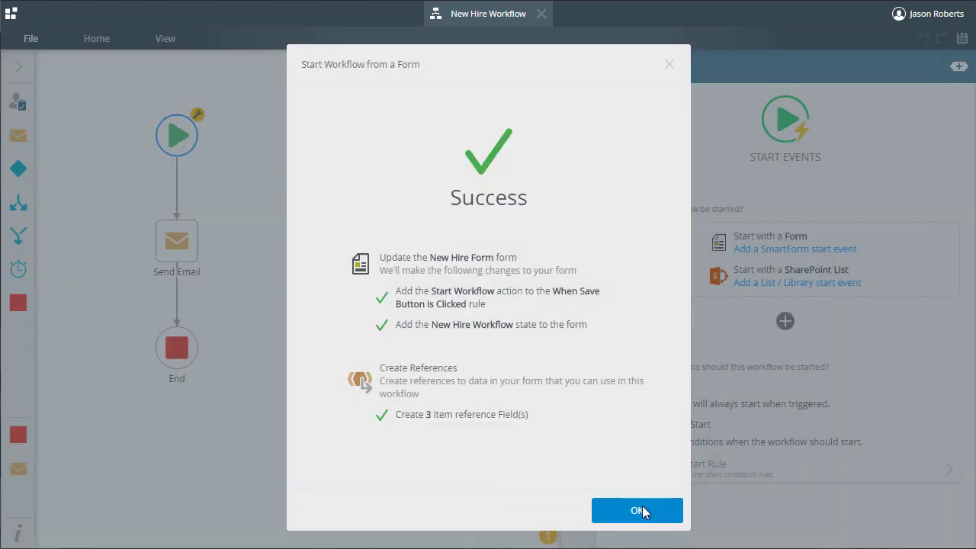
click(639, 510)
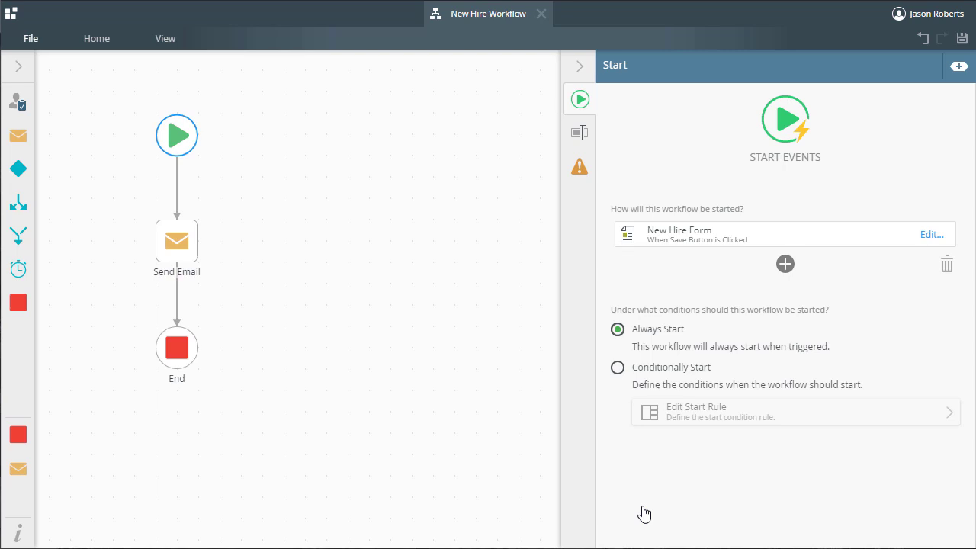
- Set the Send Email subject to 'New Hire Workflow:' plus the New Hire Employee First Name and Last Name
click(182, 247)
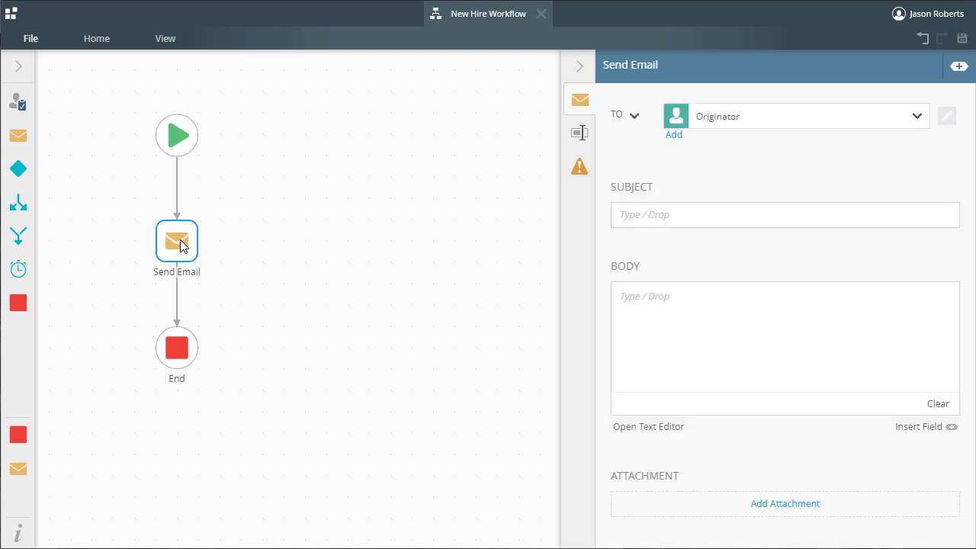
click(956, 73)
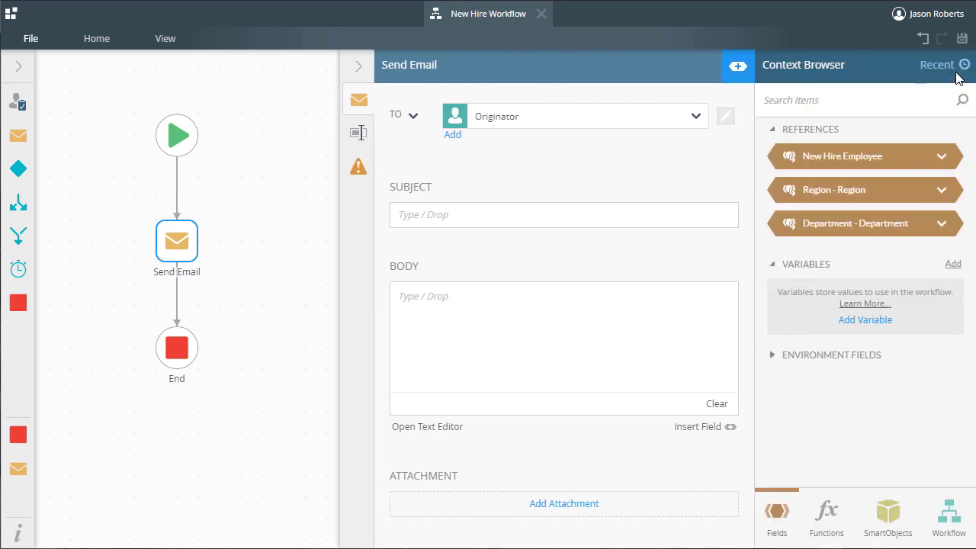
click(942, 157)
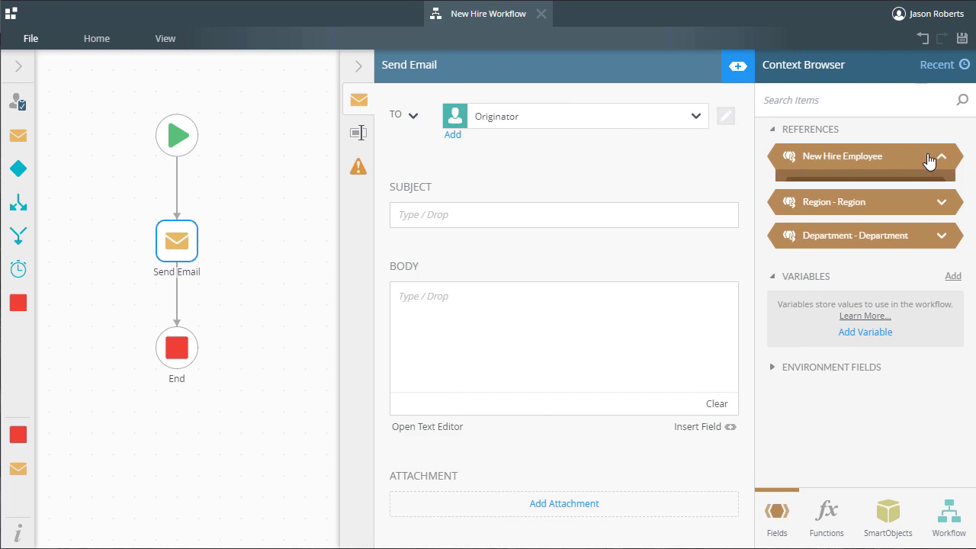
click(468, 218)
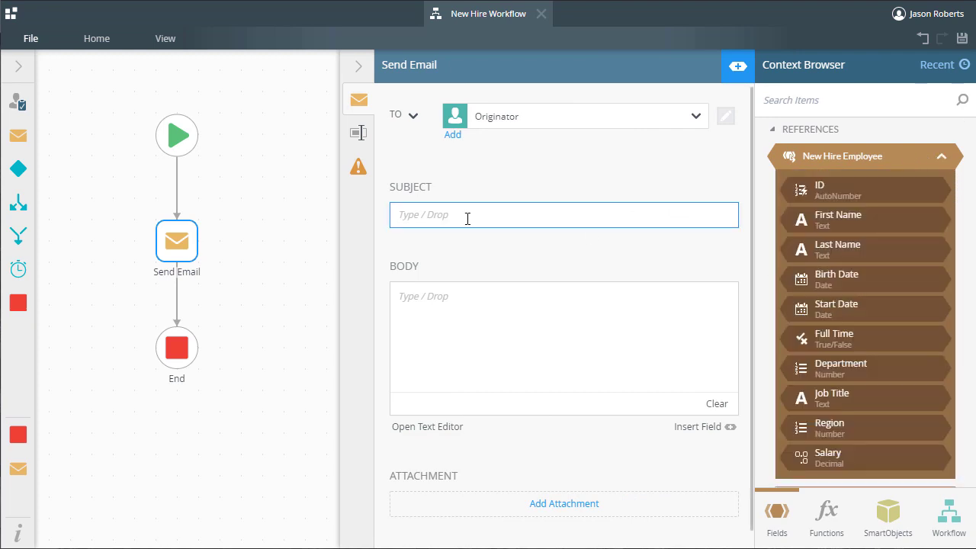
text(New Hire Workflow:)
drag(831, 222, 673, 218)
drag(824, 251, 672, 209)
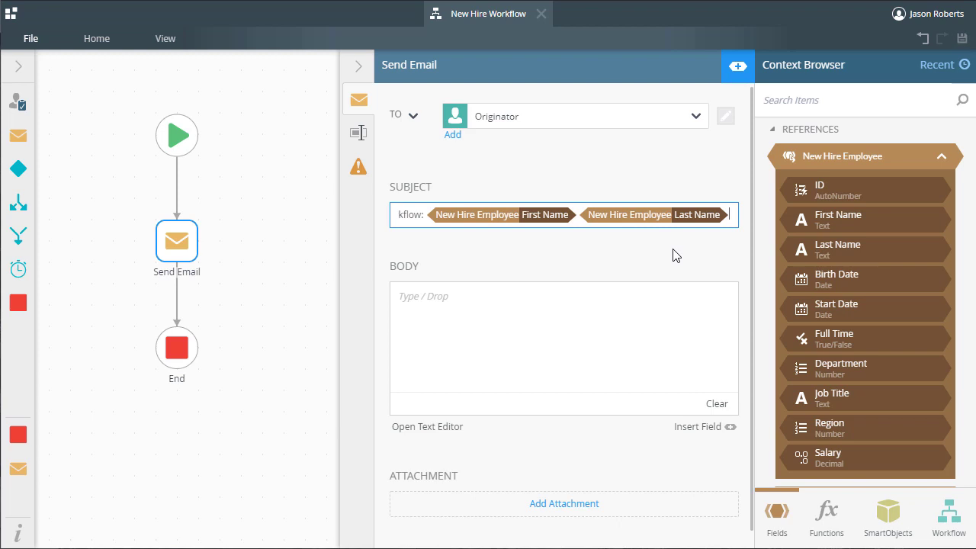
- Deploy the workflow, then open the form's When Save Button is Clicked rule to check its start action
click(42, 40)
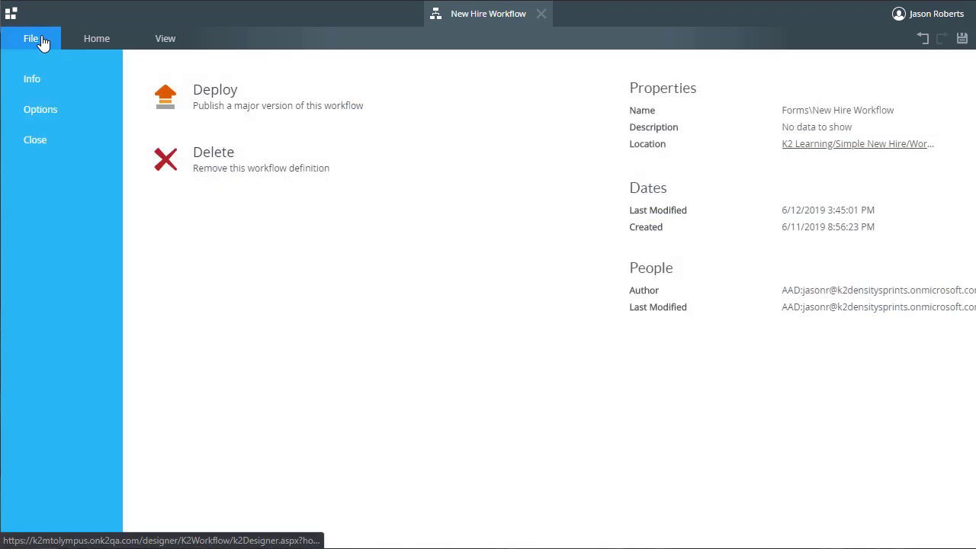
click(219, 97)
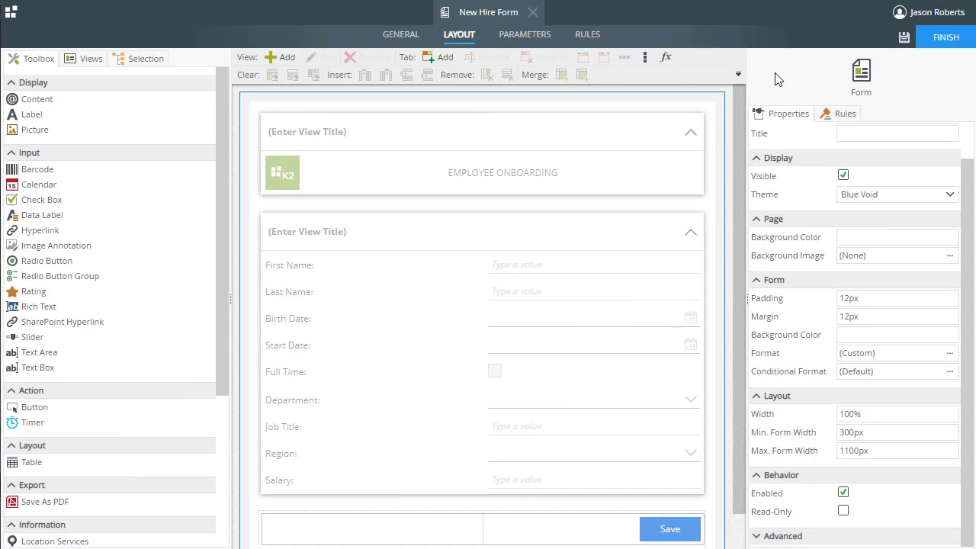
click(586, 36)
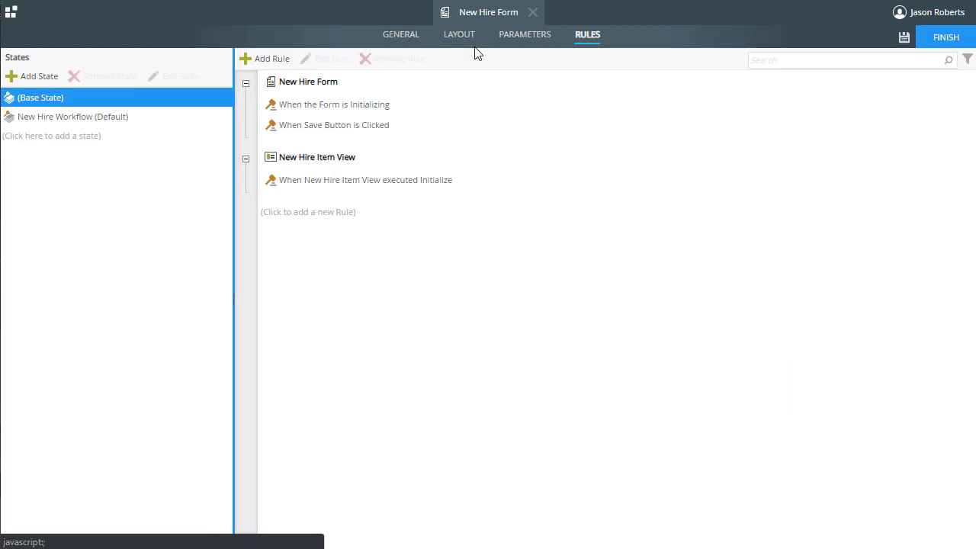
click(97, 119)
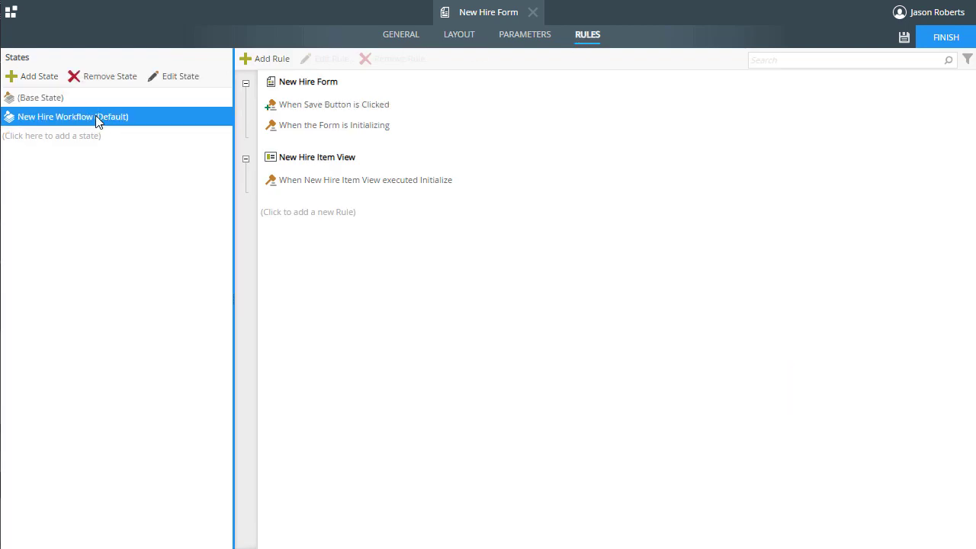
double_click(370, 107)
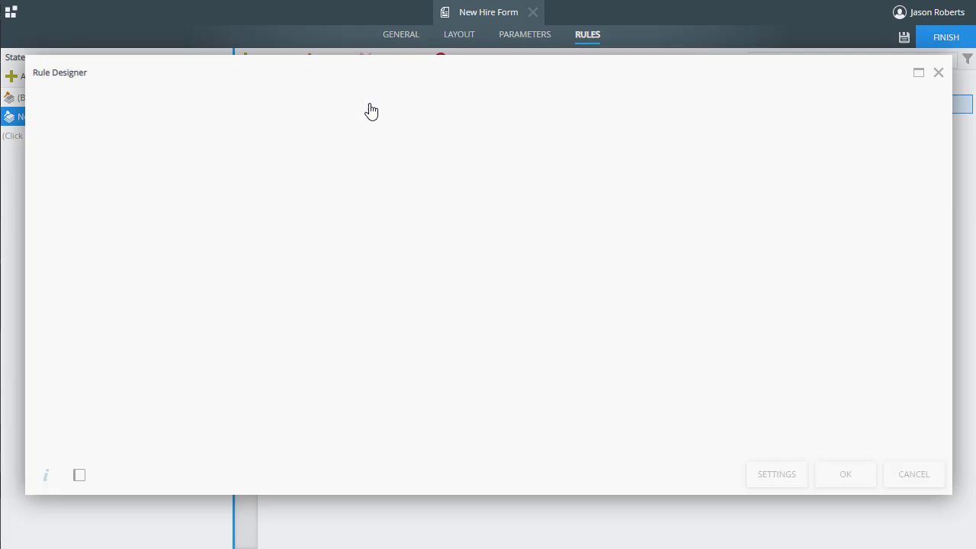
click(652, 218)
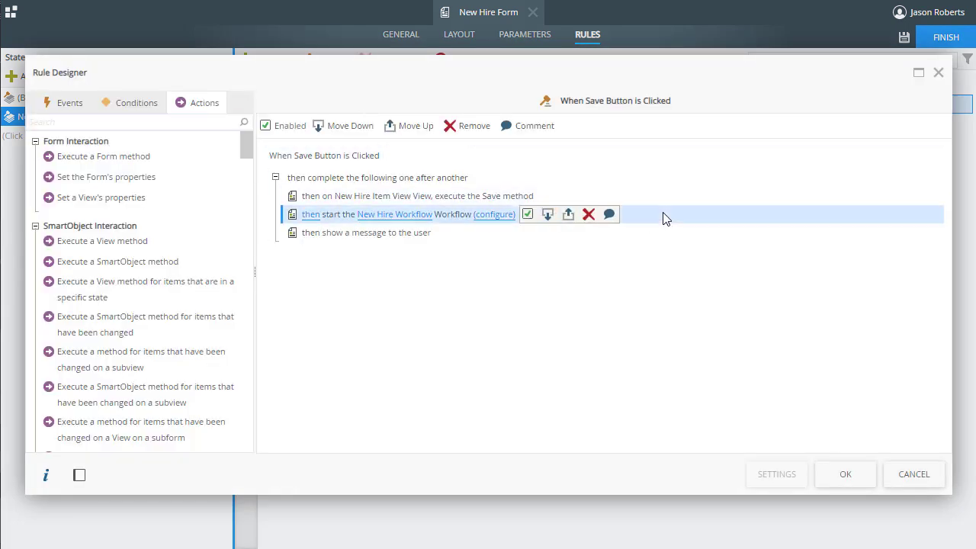